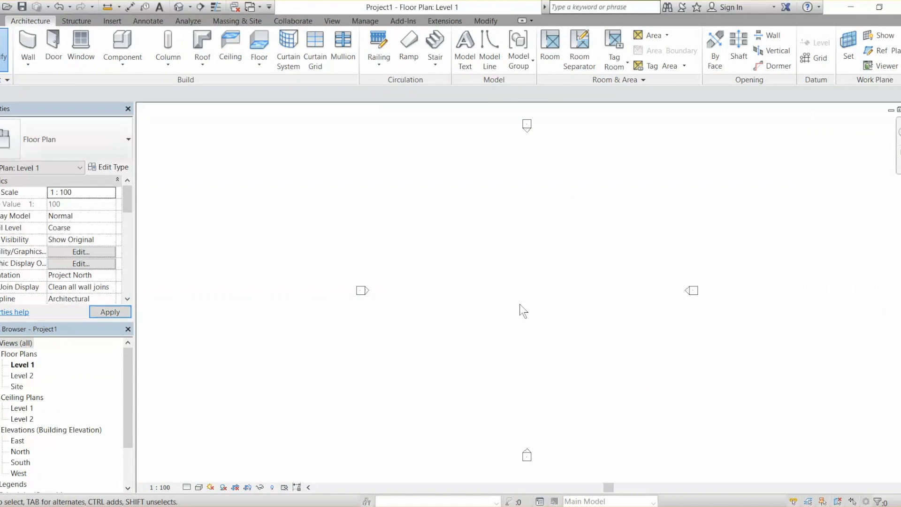
Load the M3 - GP mass family into the project, close its file, and place one instance on Level 1 between the elevation markers
left_click(251, 6)
left_click(291, 22)
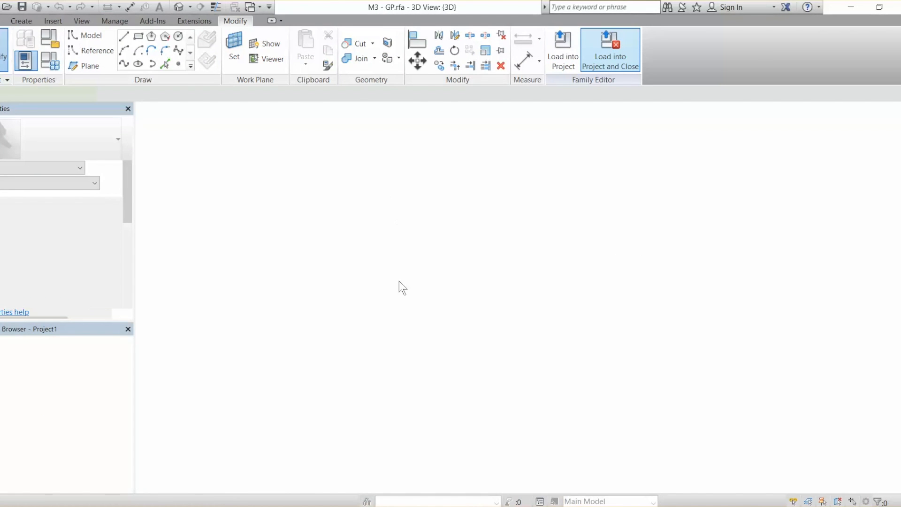
left_click(461, 284)
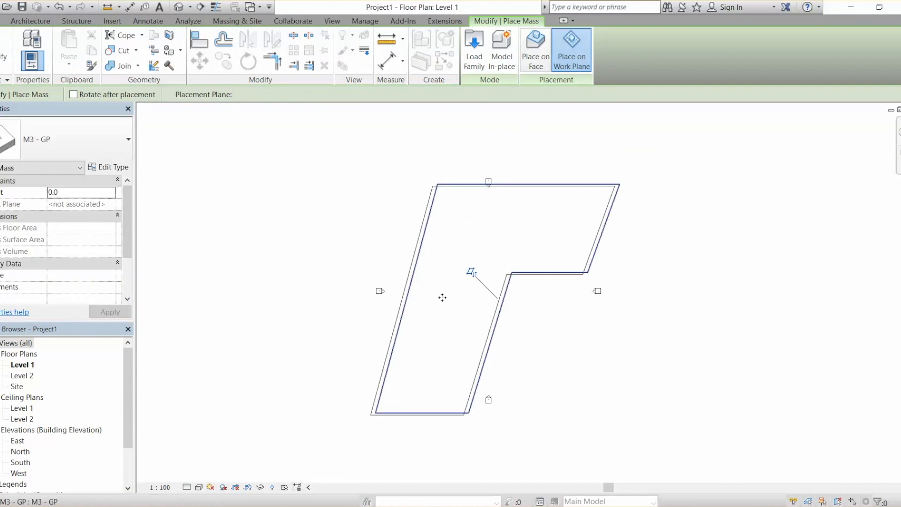
key("Escape")
key("Escape")
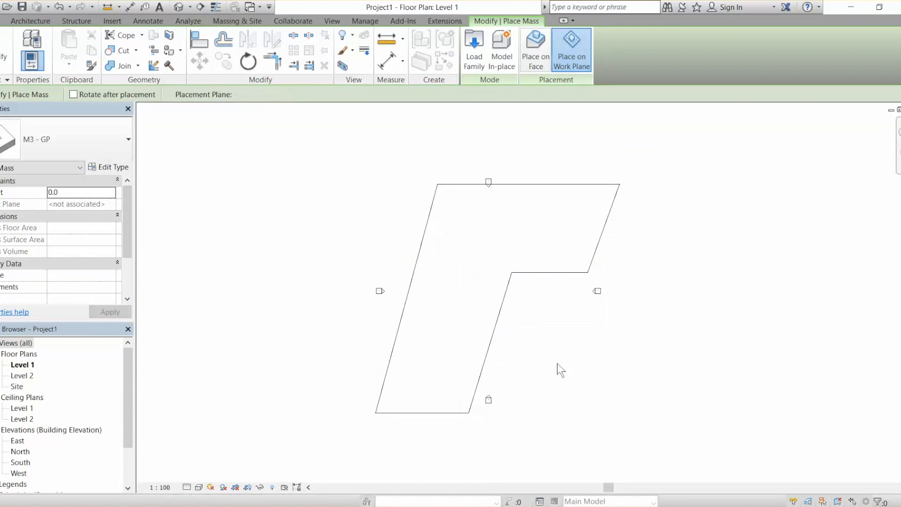
Open the East elevation from its marker in the floor plan and check the mass against the levels
double_click(595, 291)
scroll(667, 349, "up", 4)
scroll(757, 310, "down", 3)
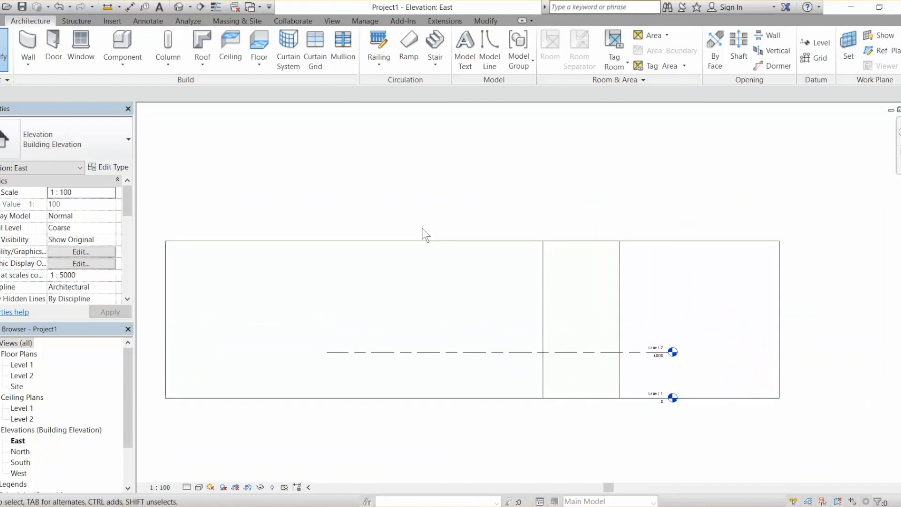
left_click(417, 242)
key("Escape")
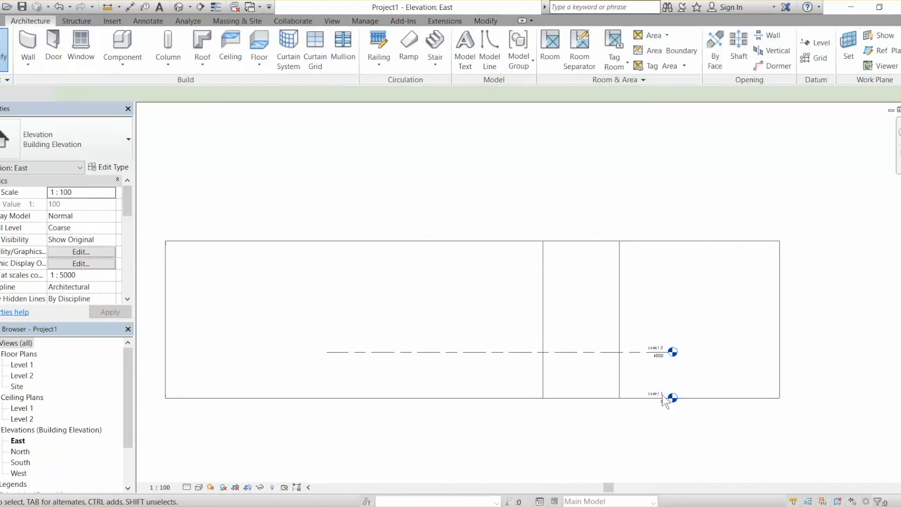
Copy Level 2 upward twice at 4000 mm spacing with multiple copying, adding levels at 8000 and 12000
scroll(629, 352, "up", 4)
left_click(636, 334)
scroll(568, 364, "down", 2)
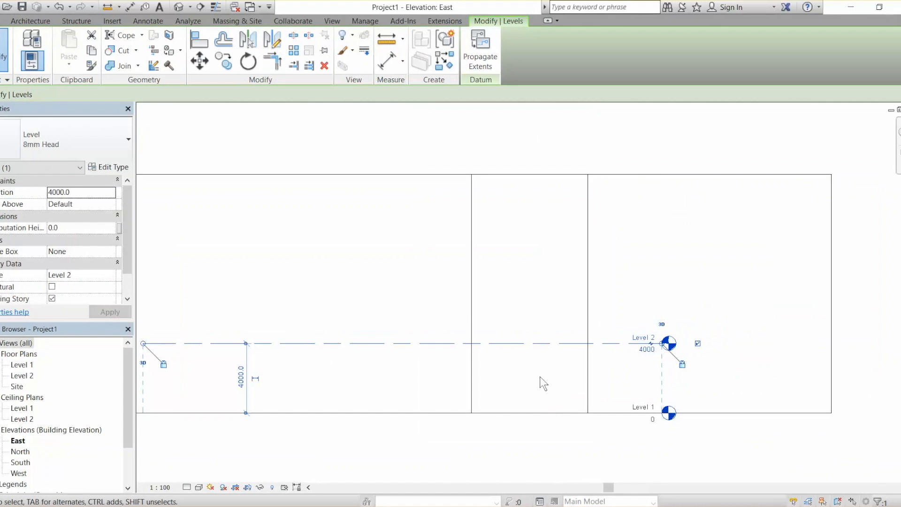
key("c")
key("o")
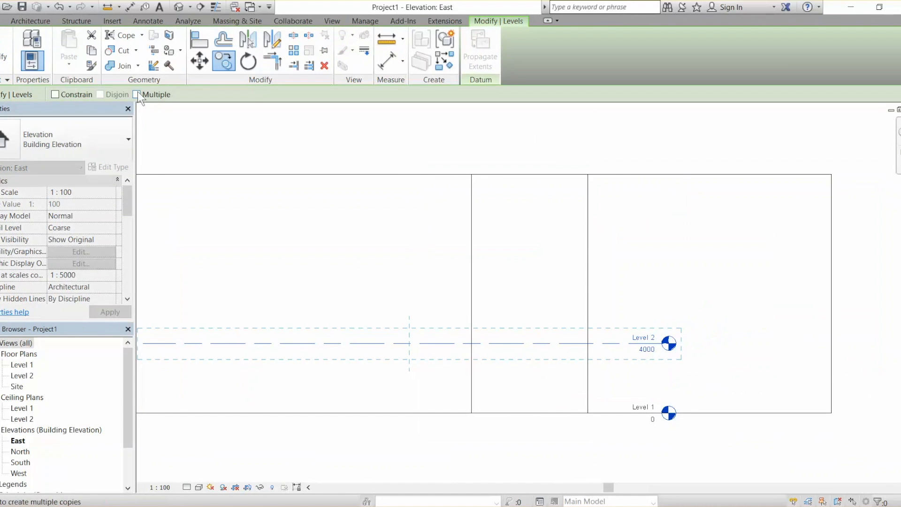
left_click(512, 414)
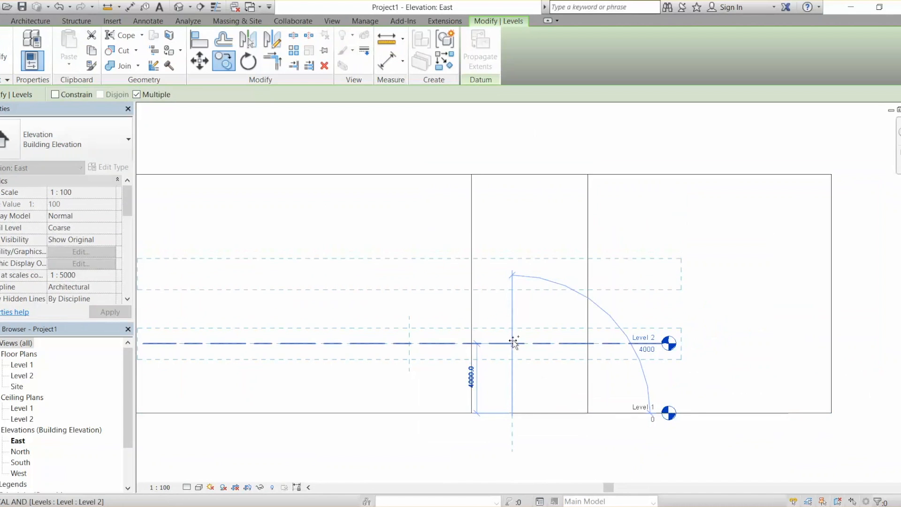
left_click(512, 273)
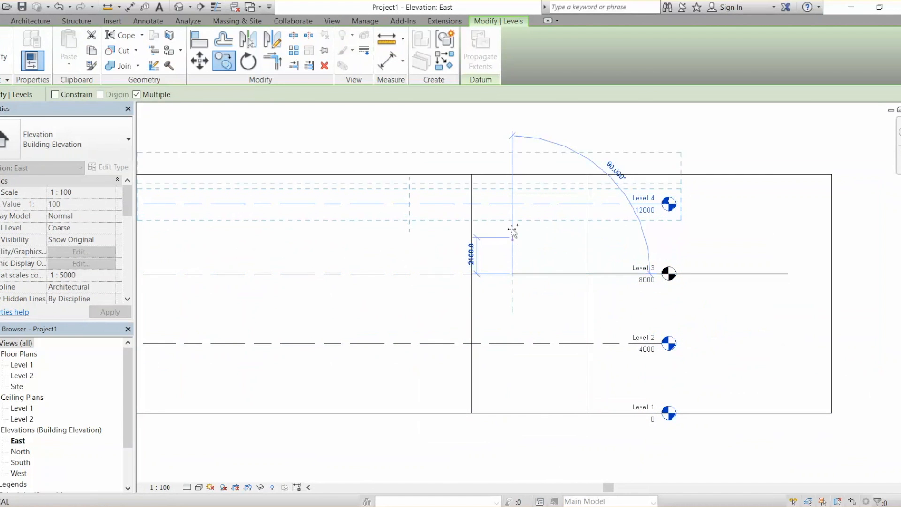
key("Escape")
key("Escape")
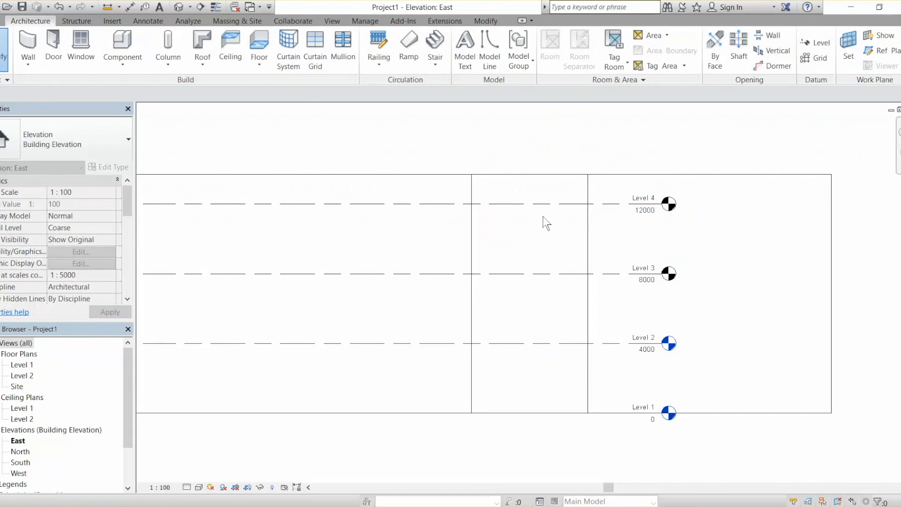
Align Level 4 with the top edge of the mass
key("a")
key("l")
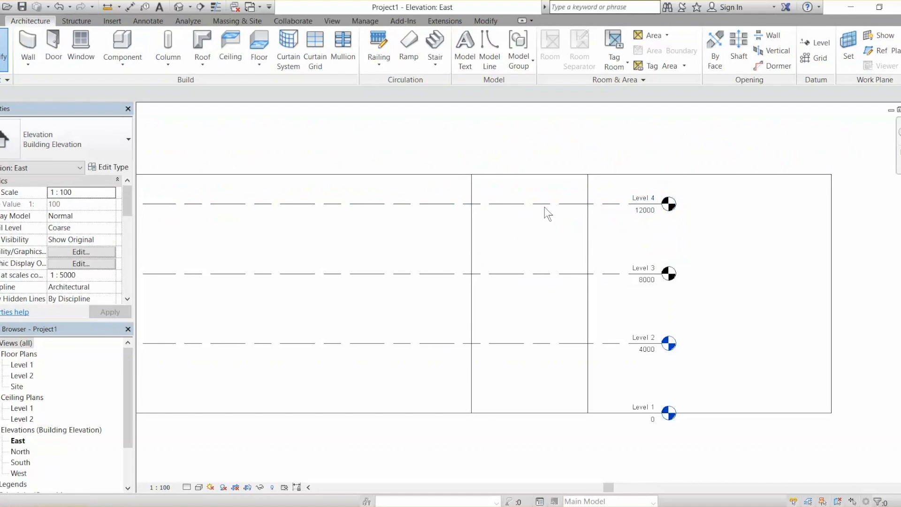
left_click(554, 176)
left_click(548, 202)
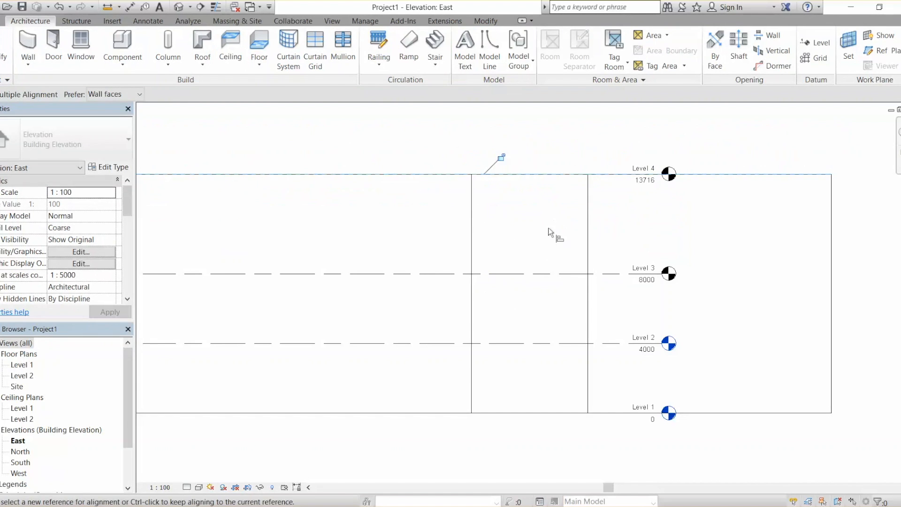
left_click(622, 177)
key("Escape")
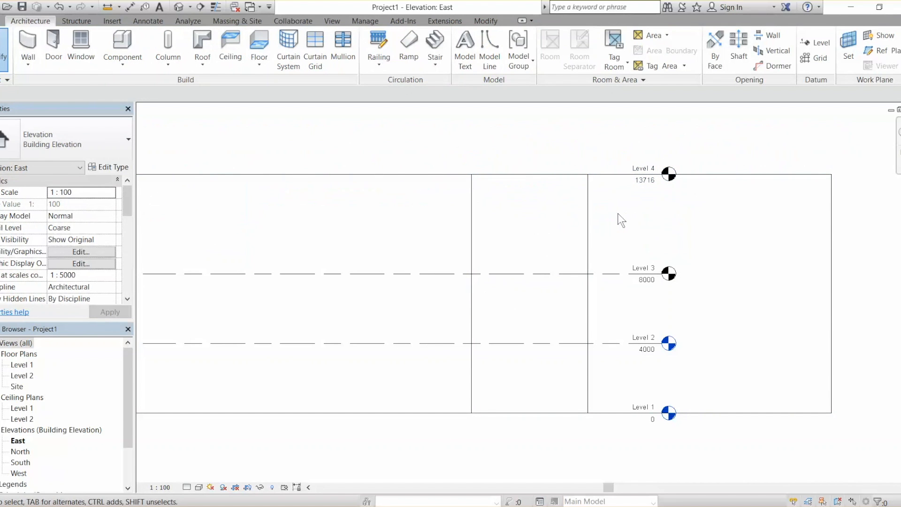
Place a continuous aligned dimension through Levels 4, 3, 2 and 1 and apply the equality constraint to space them evenly
key("d")
key("i")
left_click(612, 174)
left_click(603, 273)
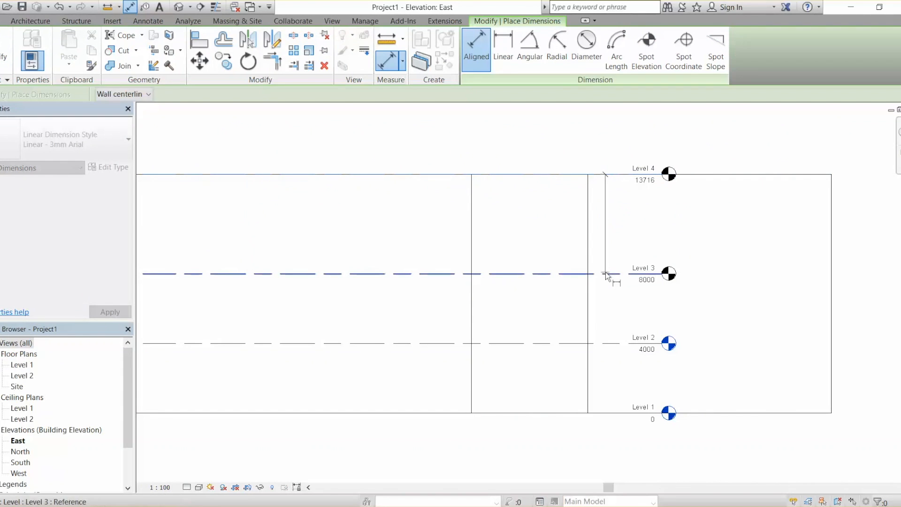
left_click(604, 342)
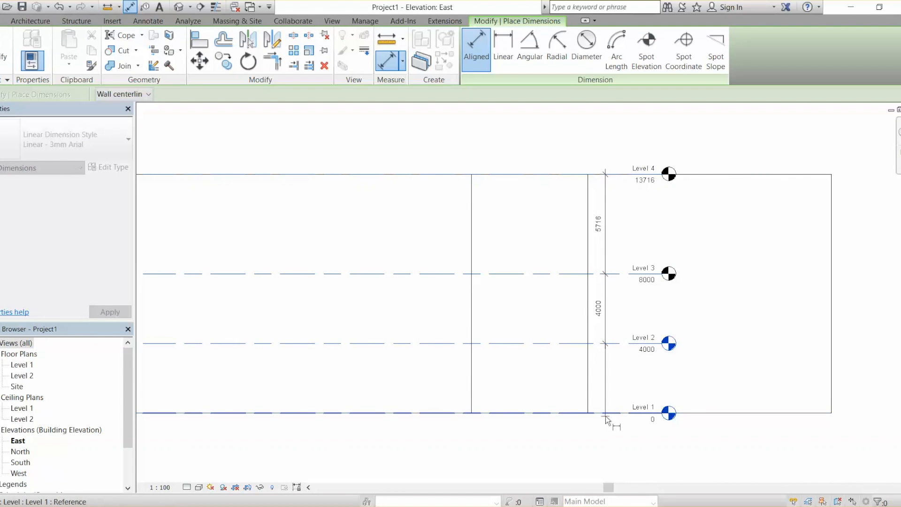
left_click(606, 415)
left_click(622, 388)
left_click(643, 294)
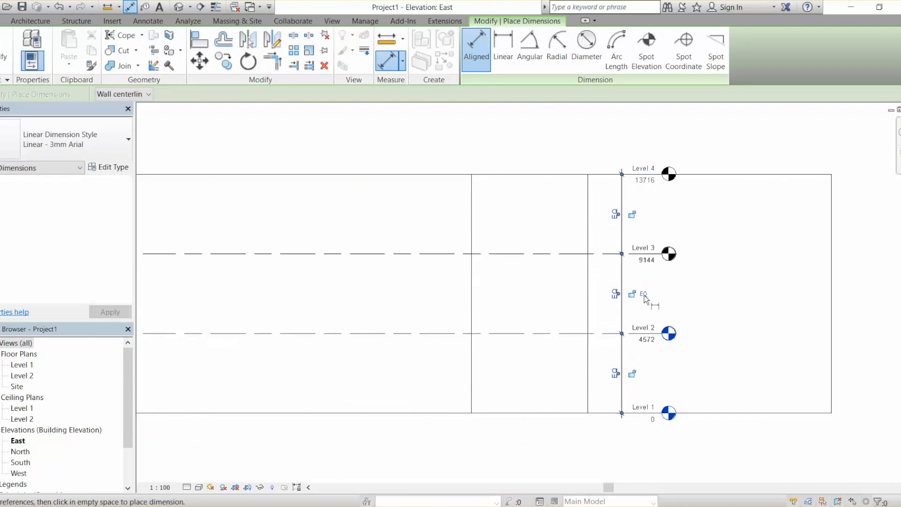
key("Escape")
key("Escape")
scroll(699, 287, "down", 2)
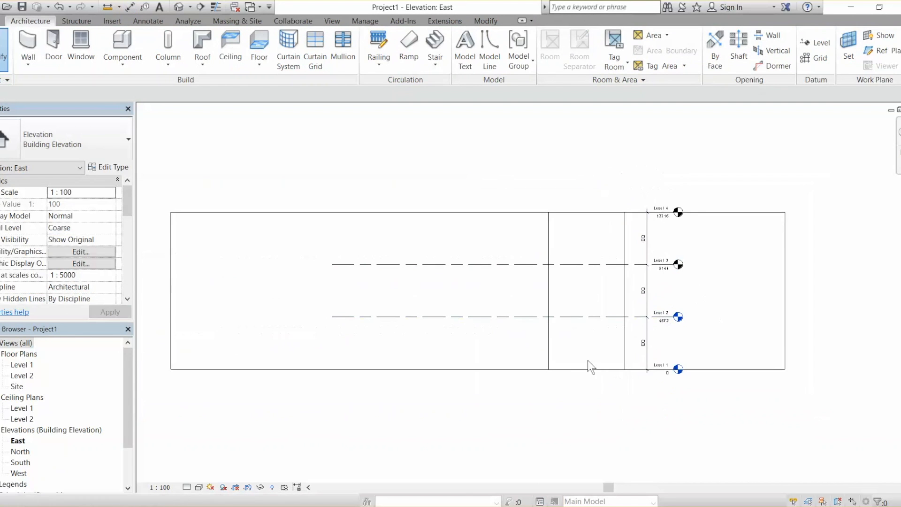
Open the default 3D view and add mass floors to the mass at Level 1, Level 2 and Level 3
left_click(179, 8)
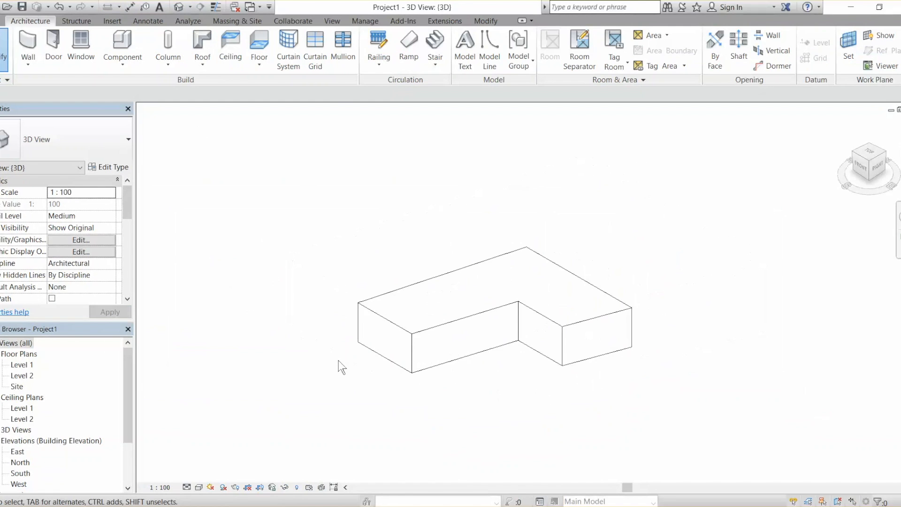
left_click(451, 280)
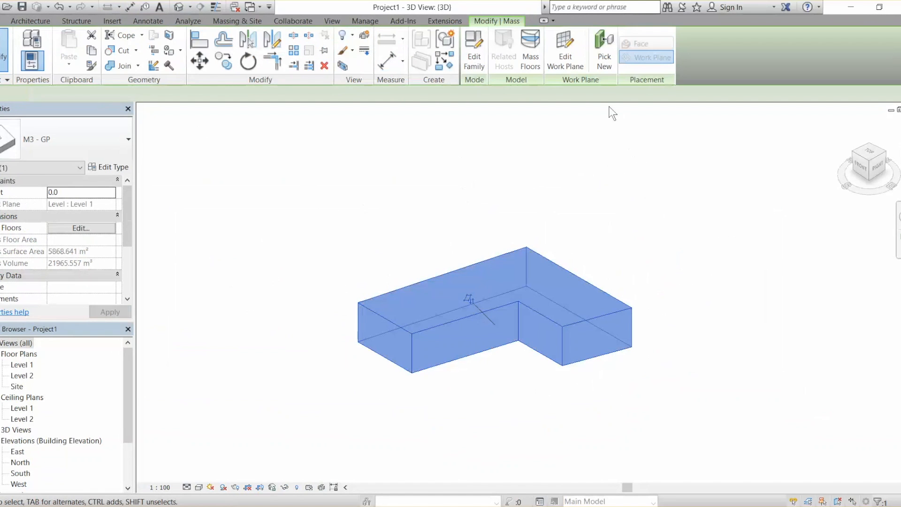
left_click(535, 58)
left_click_drag(383, 182, 392, 198)
left_click(375, 181)
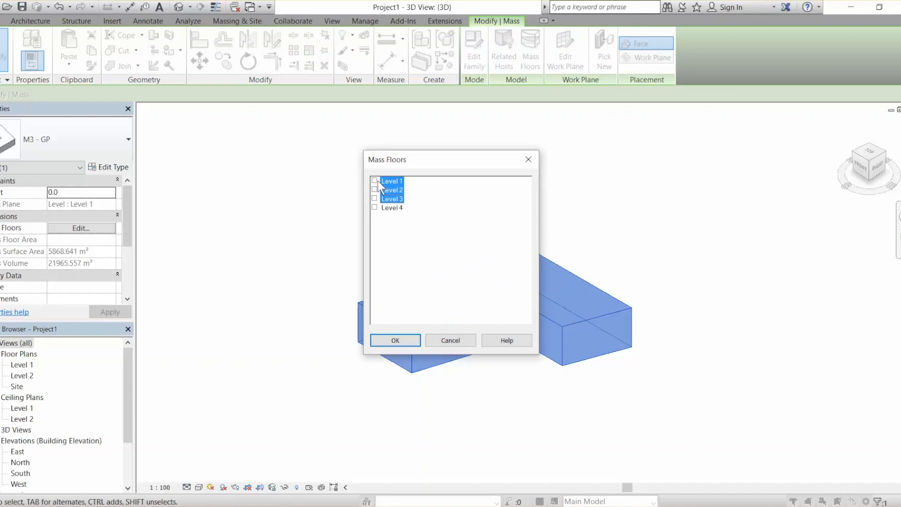
left_click(397, 340)
left_click(453, 212)
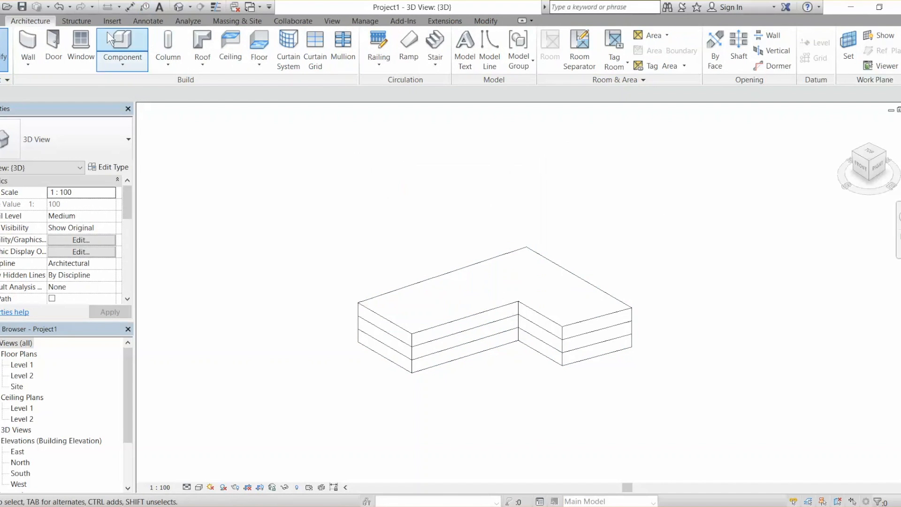
Turn off Divide Perimeter Zones in the energy settings
left_click(188, 21)
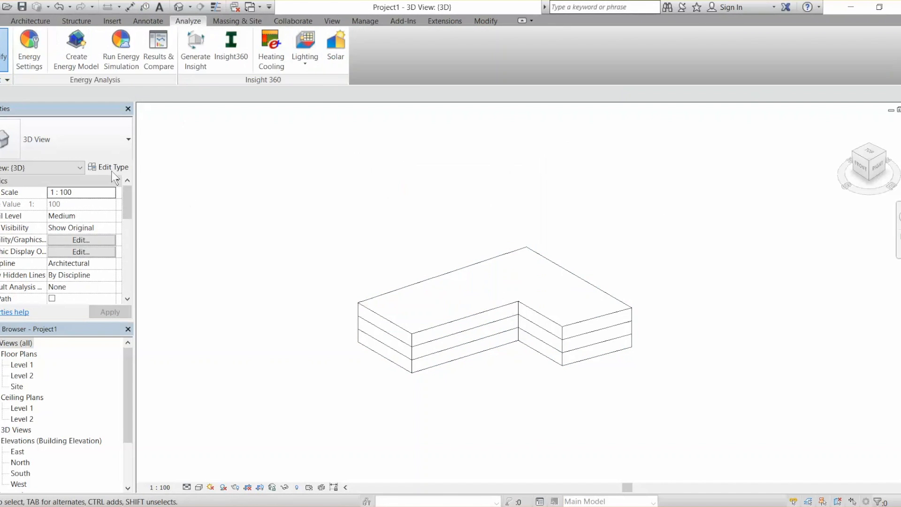
left_click(31, 51)
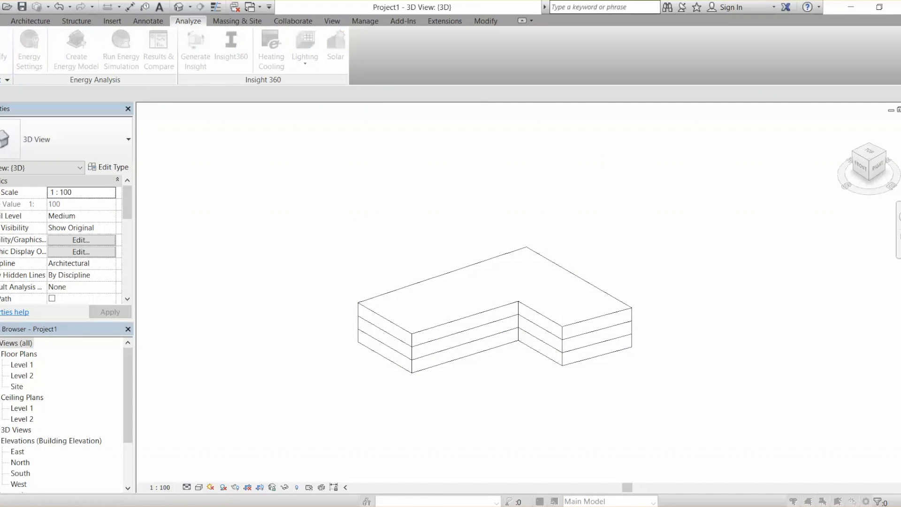
left_click_drag(379, 61, 210, 90)
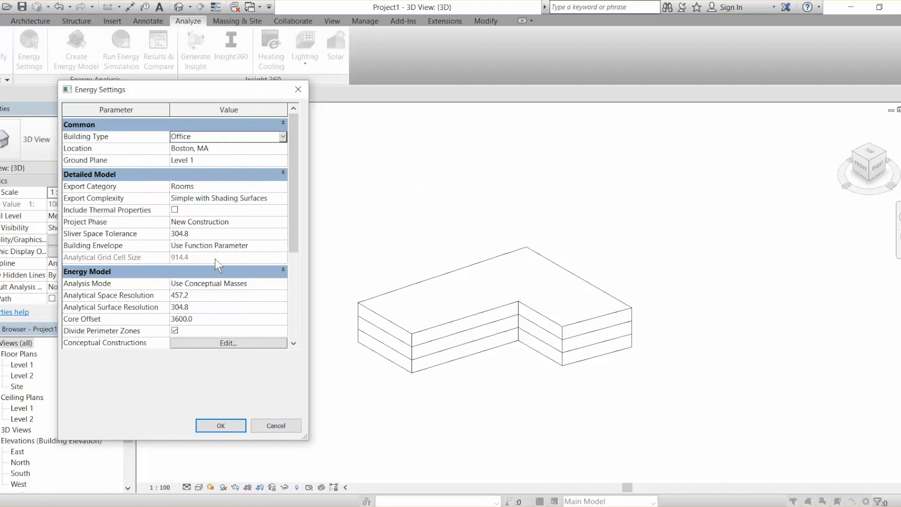
left_click(203, 318)
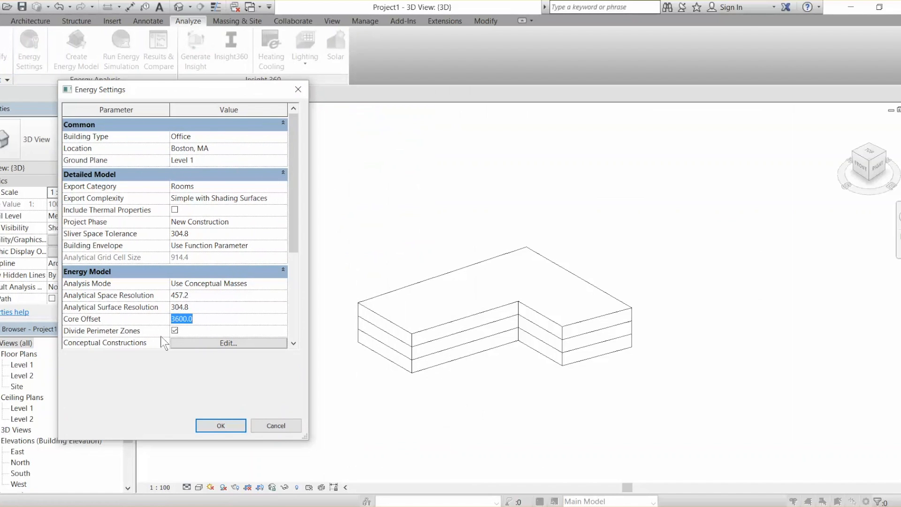
left_click(174, 330)
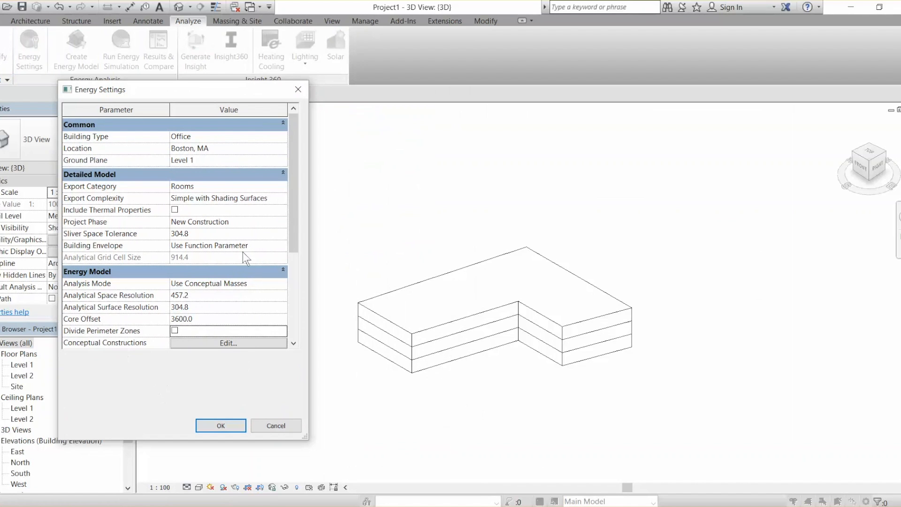
left_click(222, 425)
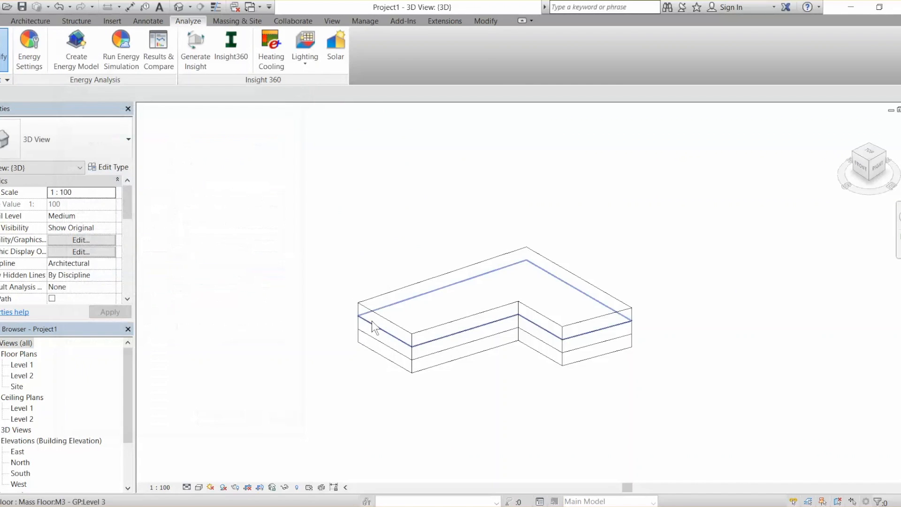
Create the energy model from the conceptual mass and inspect its generated openings in 3D
left_click(80, 56)
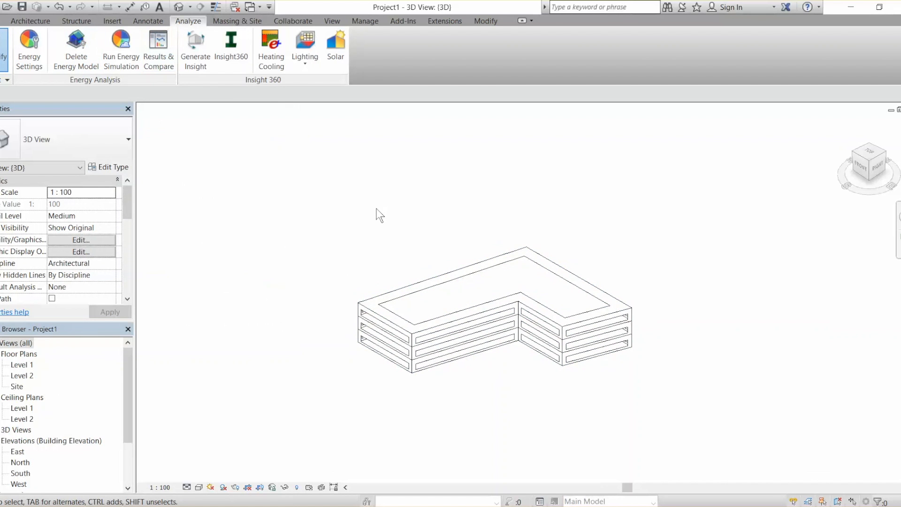
middle_click_drag(426, 396, 458, 408, "shift")
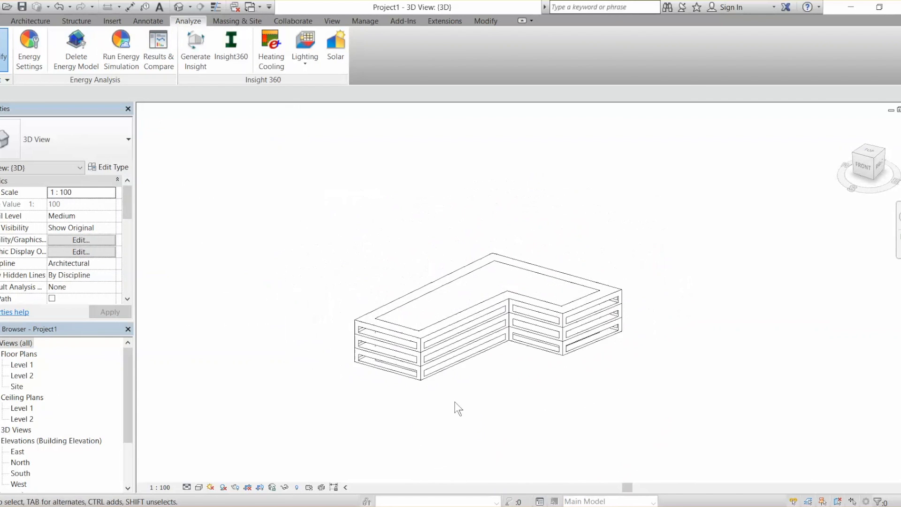
middle_click_drag(311, 378, 381, 393)
scroll(380, 393, "up", 1)
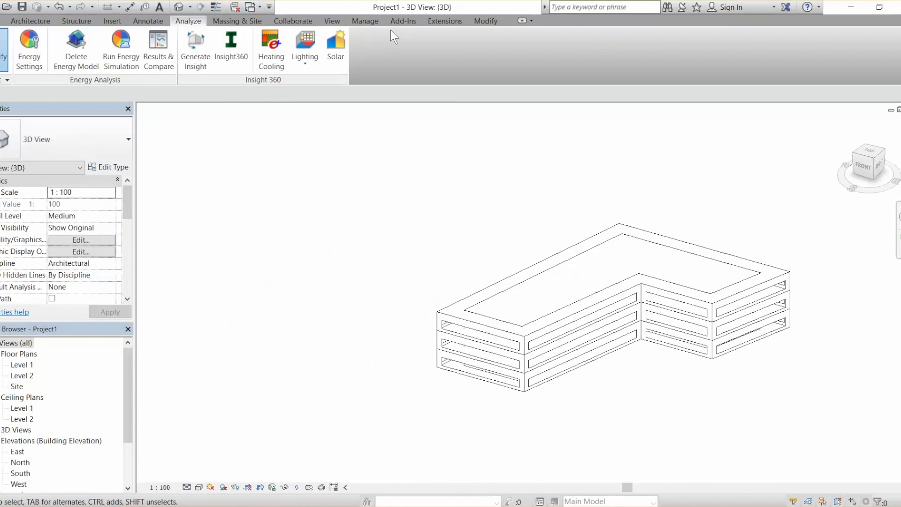
Launch the FenestraPro Premium 3 add-in, place its window clear of the building model, and show the Building Manager settings
left_click(403, 21)
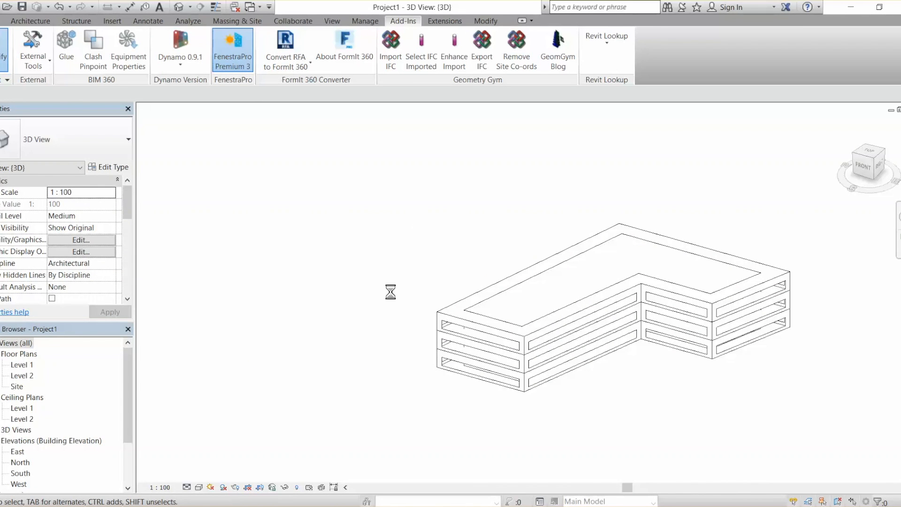
left_click(329, 257)
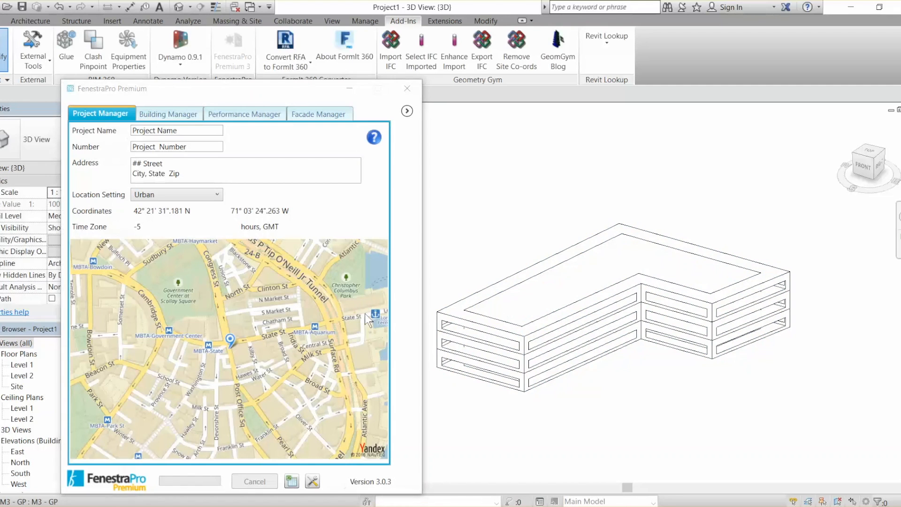
left_click_drag(223, 91, 187, 50)
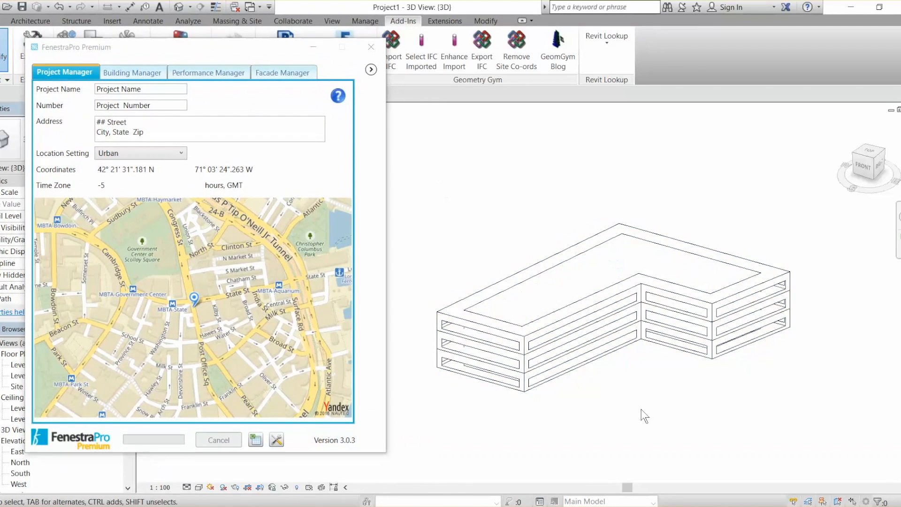
scroll(650, 437, "down", 1)
middle_click_drag(639, 464, 706, 460)
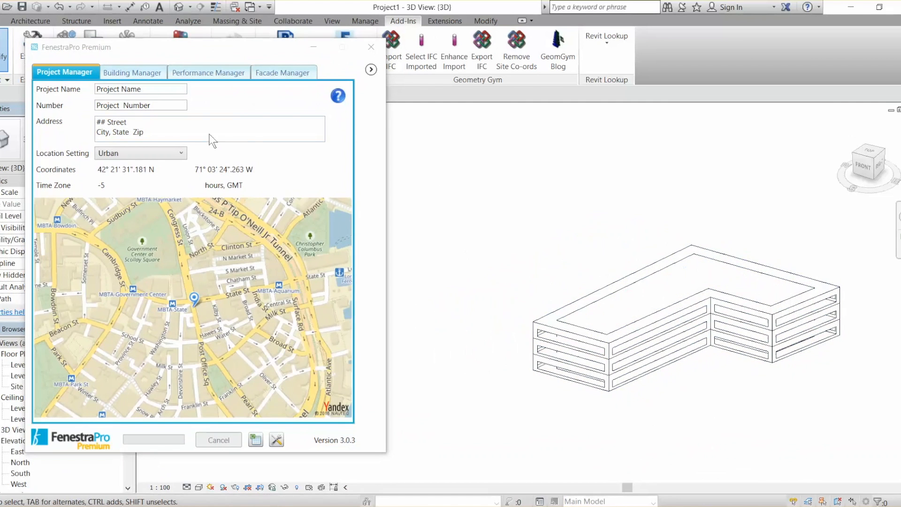
left_click(146, 72)
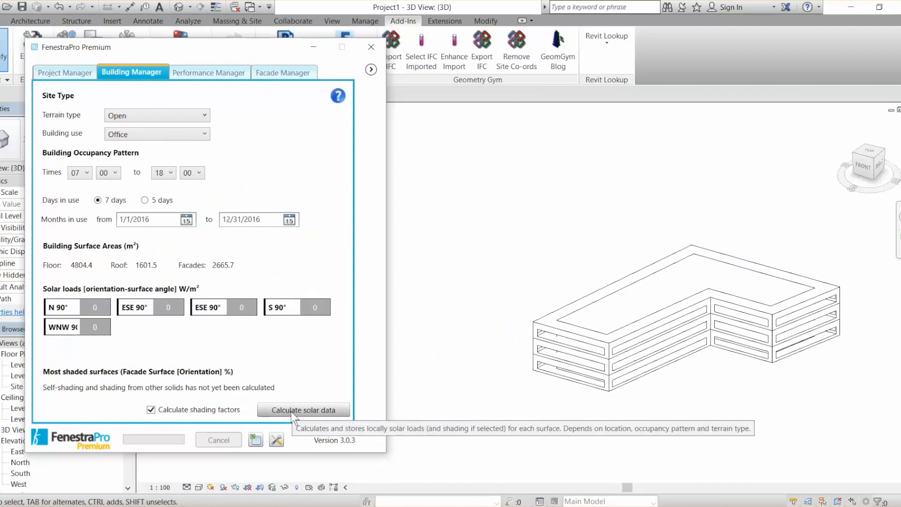
Expand the results pane and calculate the building's solar data with shading factors included, keeping the 3D model in view beside the window
left_click(371, 70)
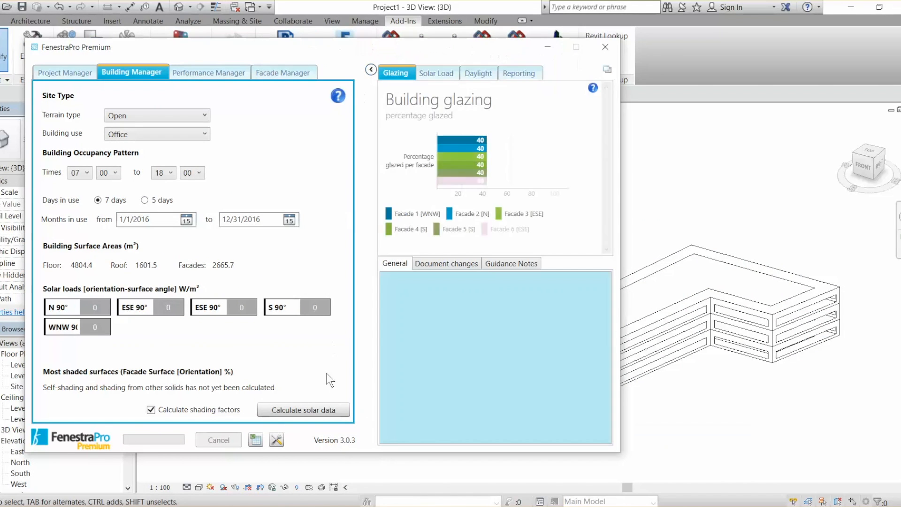
left_click(286, 407)
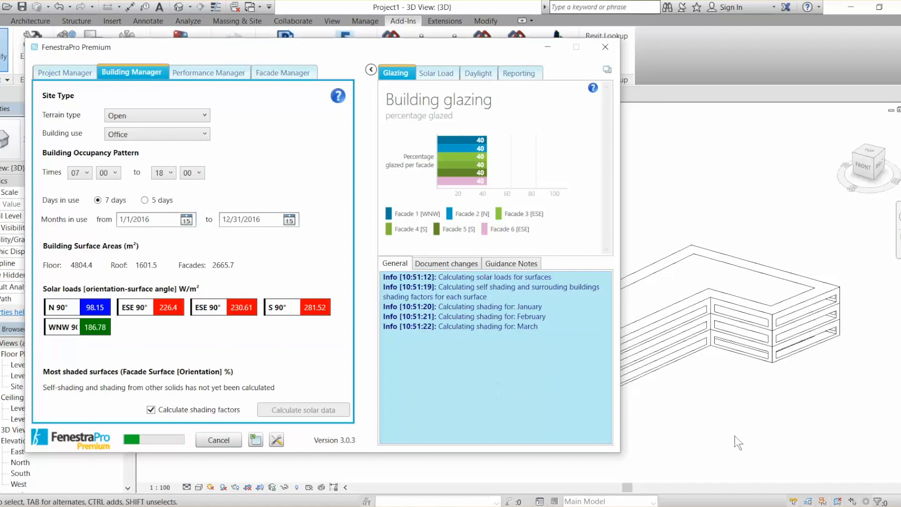
left_click(752, 413)
scroll(753, 416, "down", 1)
middle_click_drag(740, 459, 796, 468)
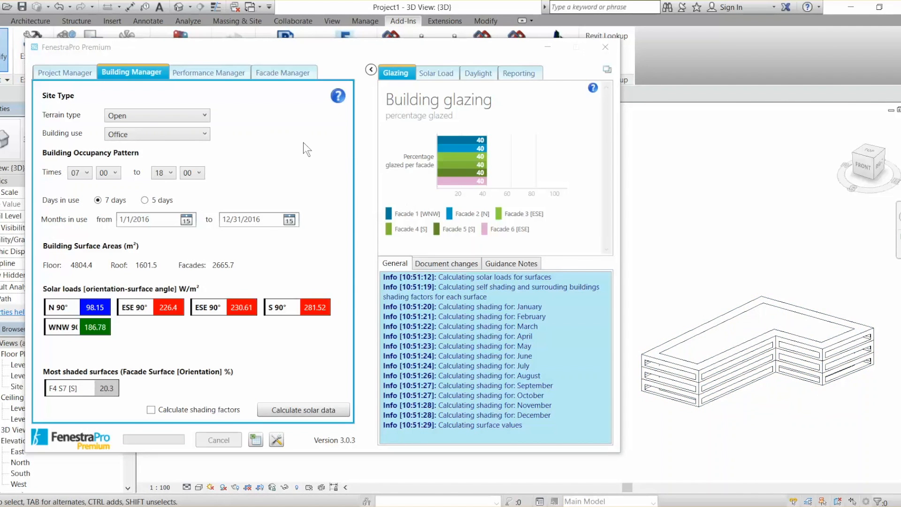
Review the thermal performance settings and the building's default facade glazing settings
left_click(208, 73)
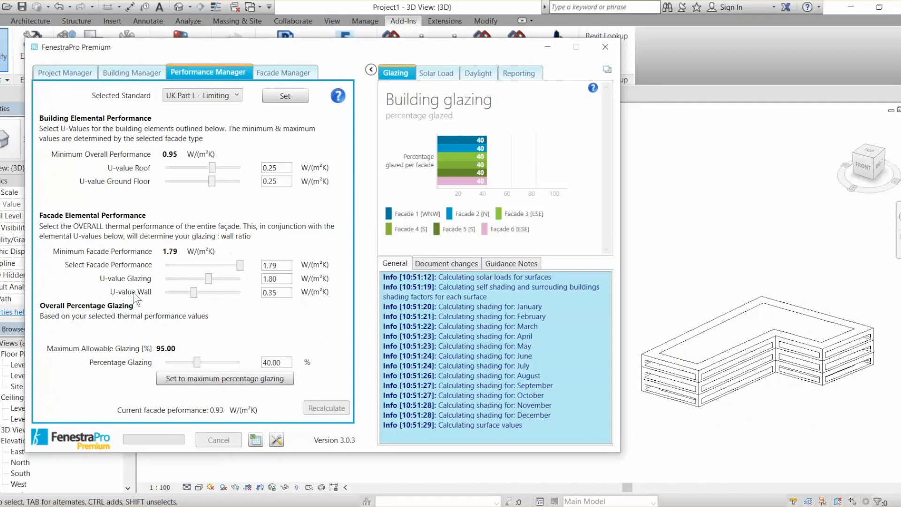
left_click(297, 73)
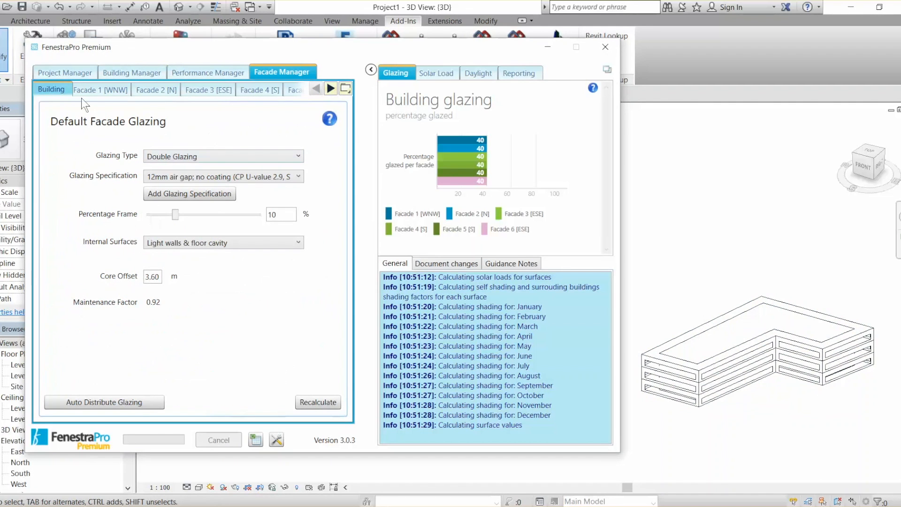
Examine the glazing configurations of Facade 4 [S] and Facade 3 [ESE] and locate each facade on the 3D model
left_click(264, 89)
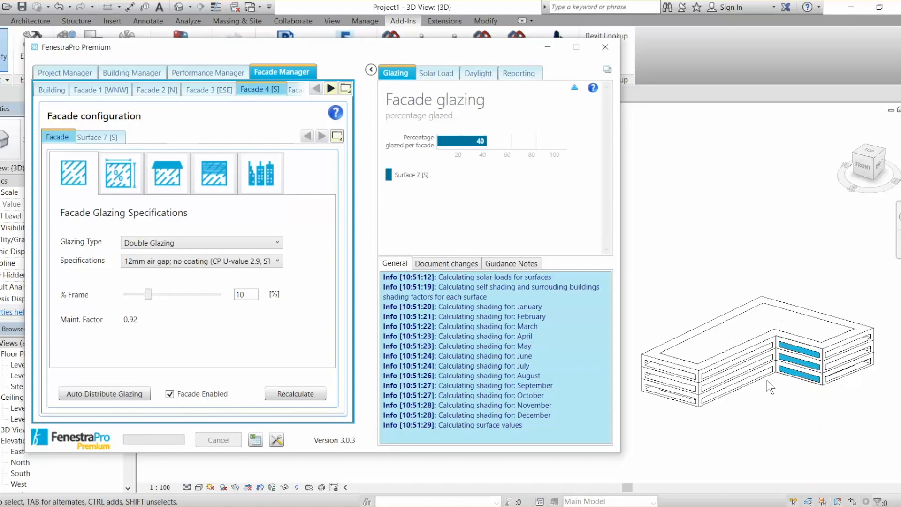
scroll(770, 434, "down", 2)
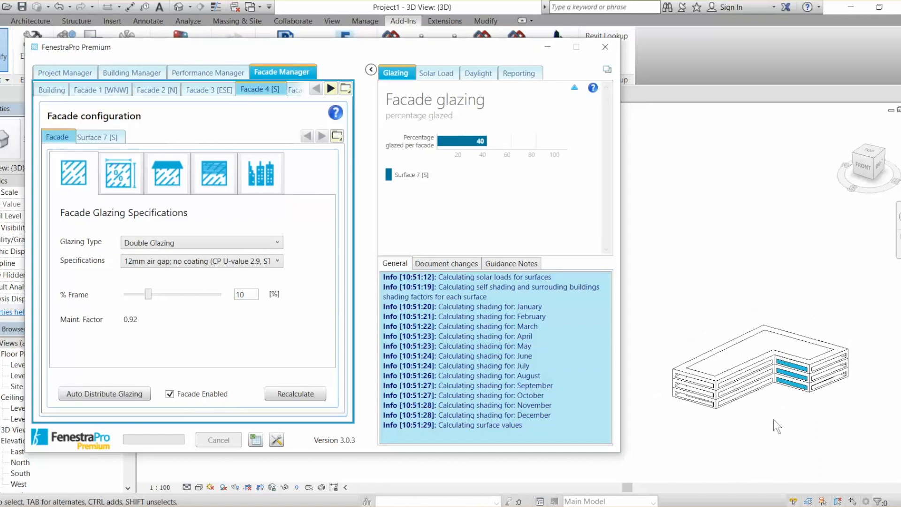
middle_click_drag(812, 429, 646, 390, "shift")
middle_click_drag(759, 424, 672, 430, "shift")
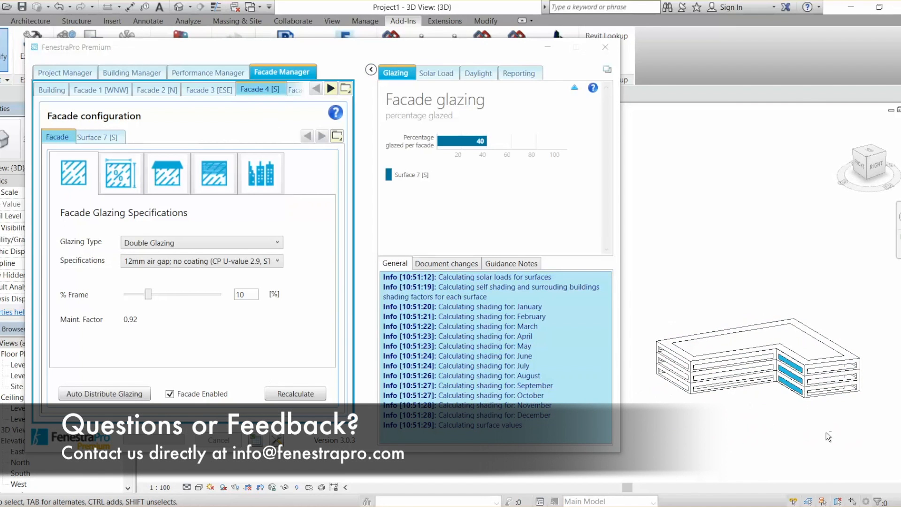
left_click(210, 91)
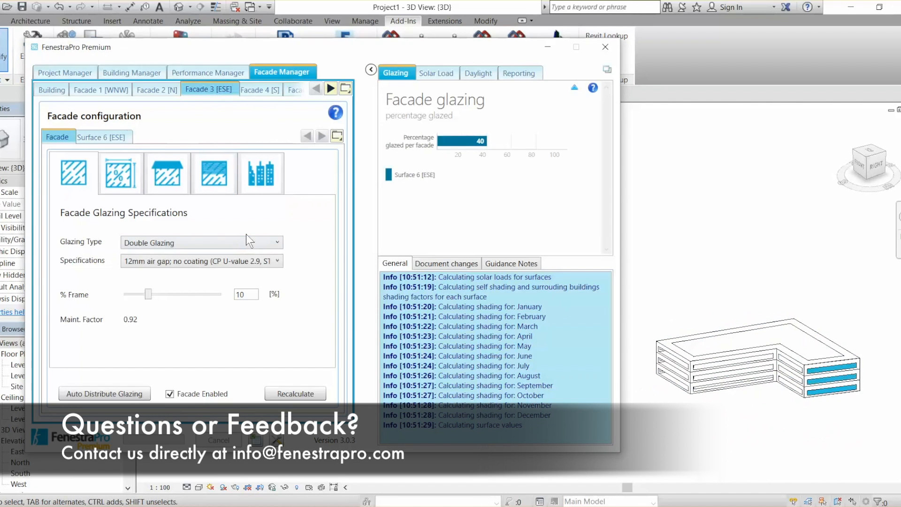